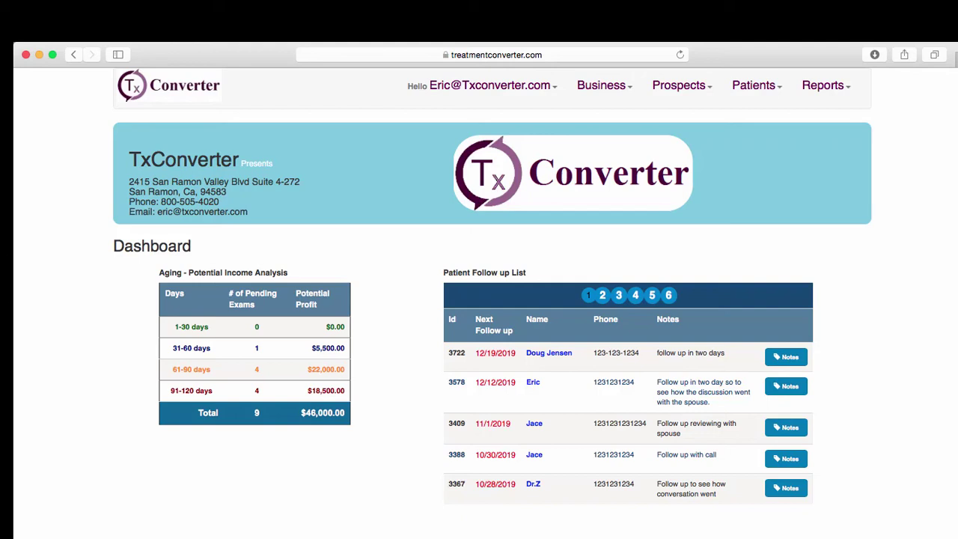
Open the Prospect List showing the Demo one prospect for 12/22/2019–1/22/2020.
key("XF86AudioRaiseVolume")
key("XF86AudioRaiseVolume")
key("XF86AudioRaiseVolume")
left_click(678, 89)
left_click(664, 133)
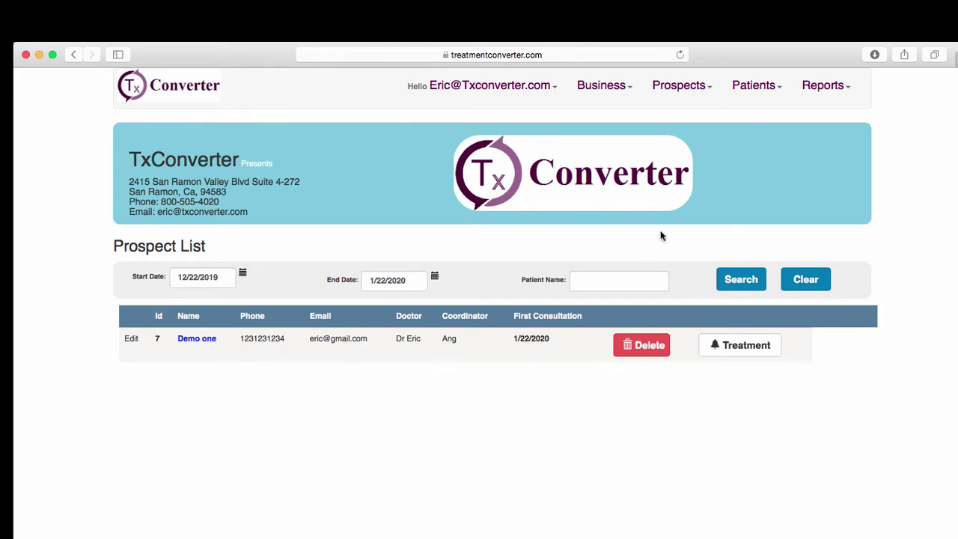
Open Demo two's Patient Treatment Details from the Patient List.
left_click(747, 87)
left_click(724, 134)
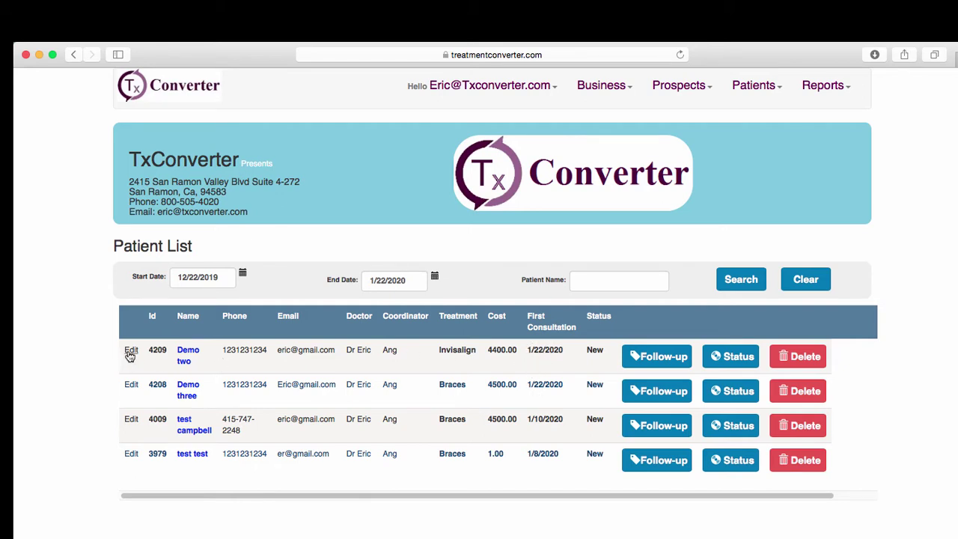
left_click(130, 352)
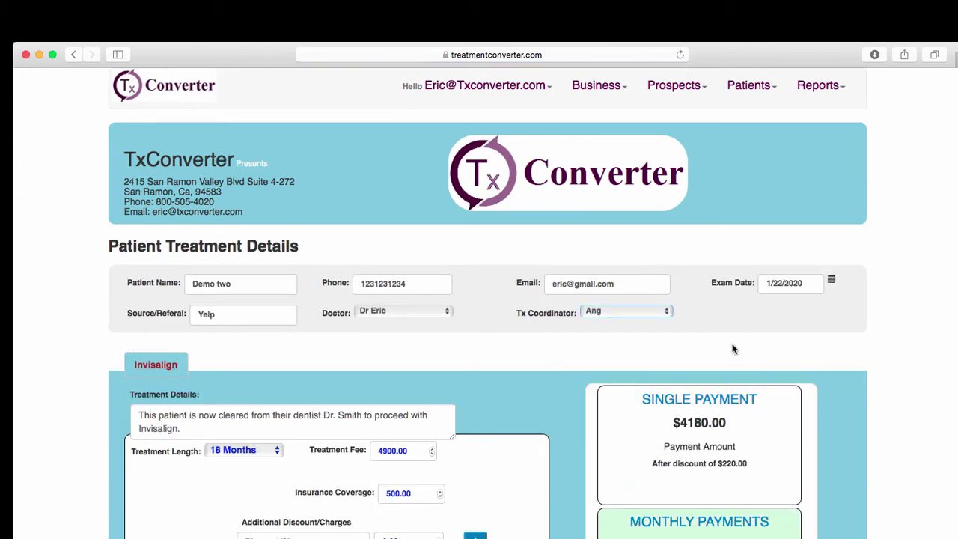
Set Demo two's exam date to January 23, 2020 and save the treatment details.
left_click(817, 284)
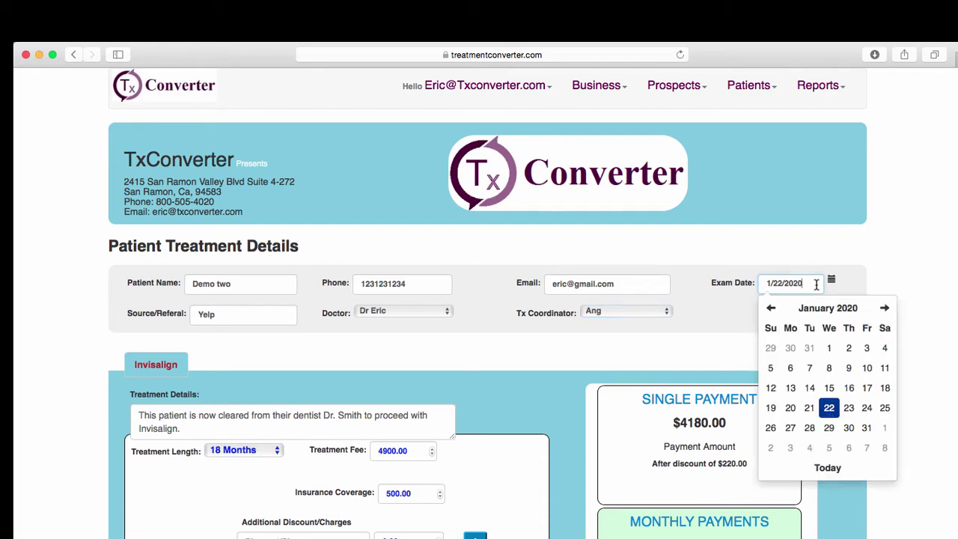
left_click(848, 407)
scroll(565, 360, "down", 4)
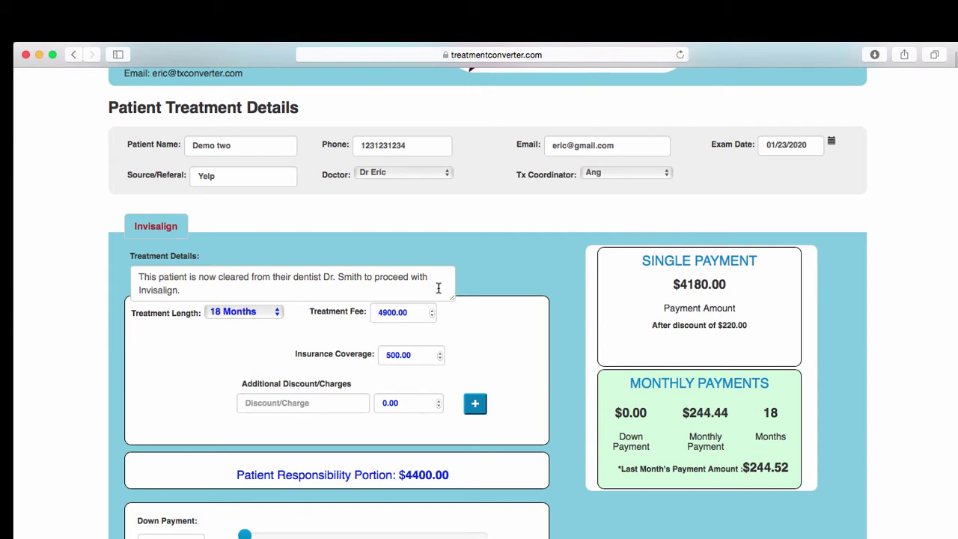
scroll(438, 288, "down", 3)
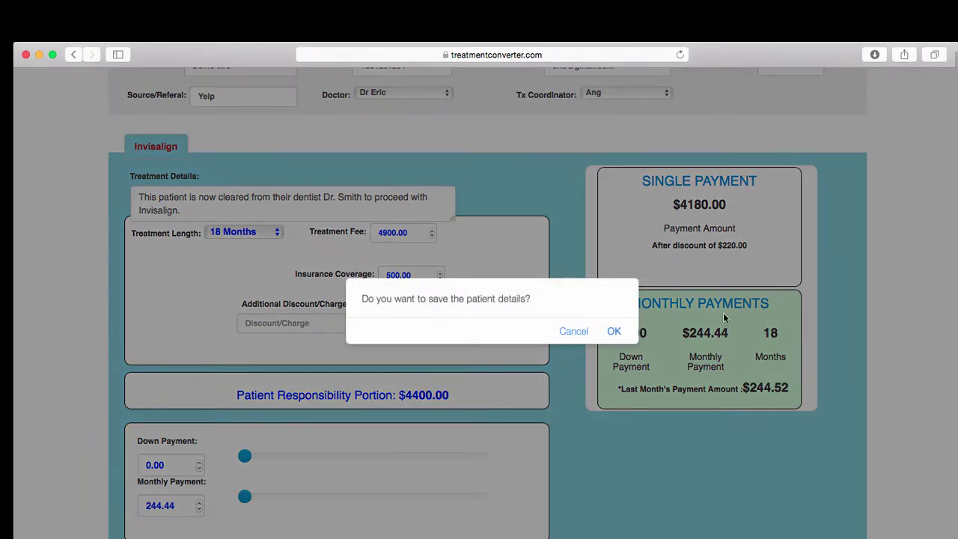
left_click(613, 331)
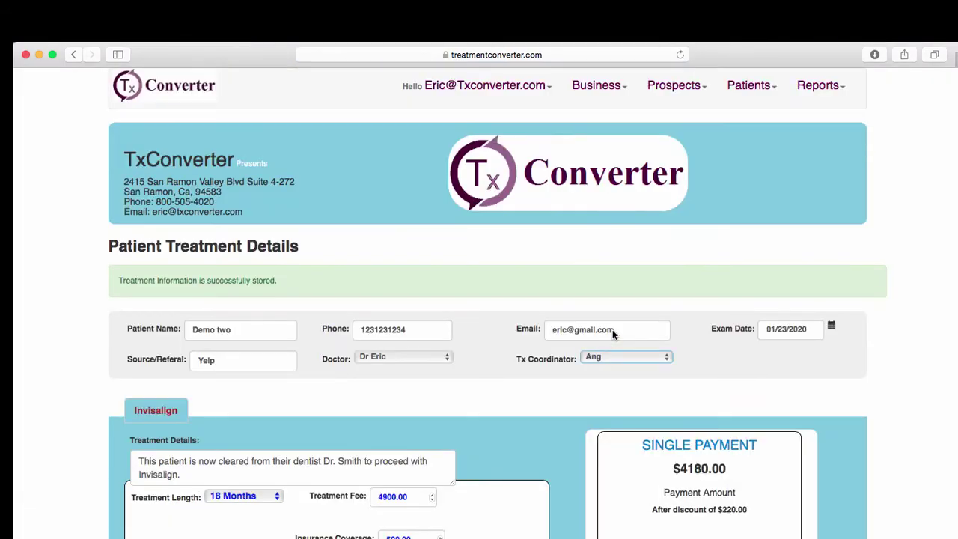
Change Demo two's status in the Patient List from New to Review with spouse.
left_click(745, 94)
left_click(739, 134)
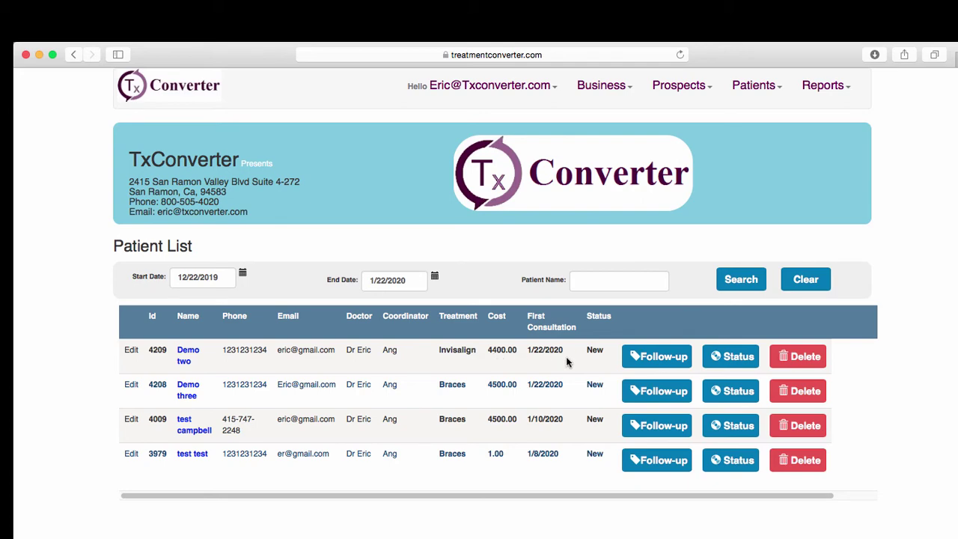
left_click(726, 362)
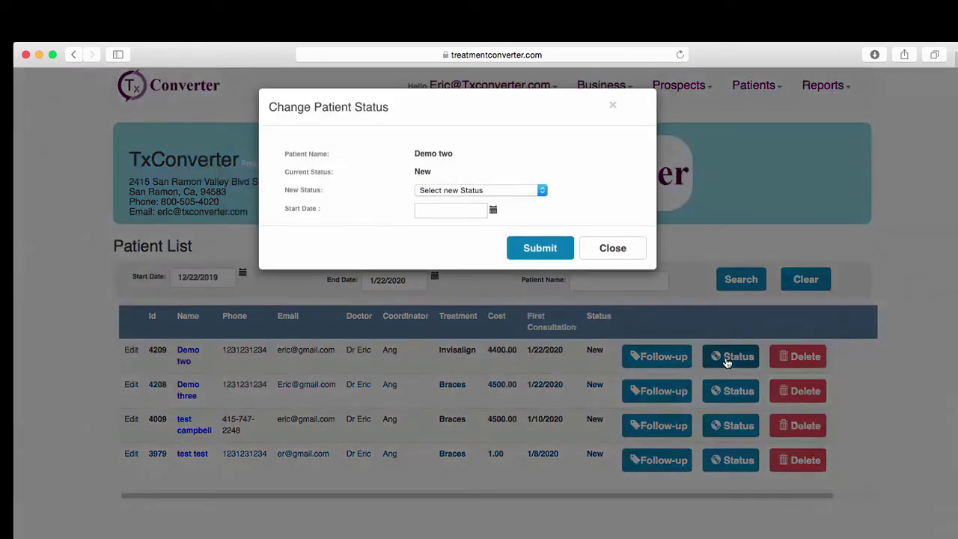
left_click(543, 191)
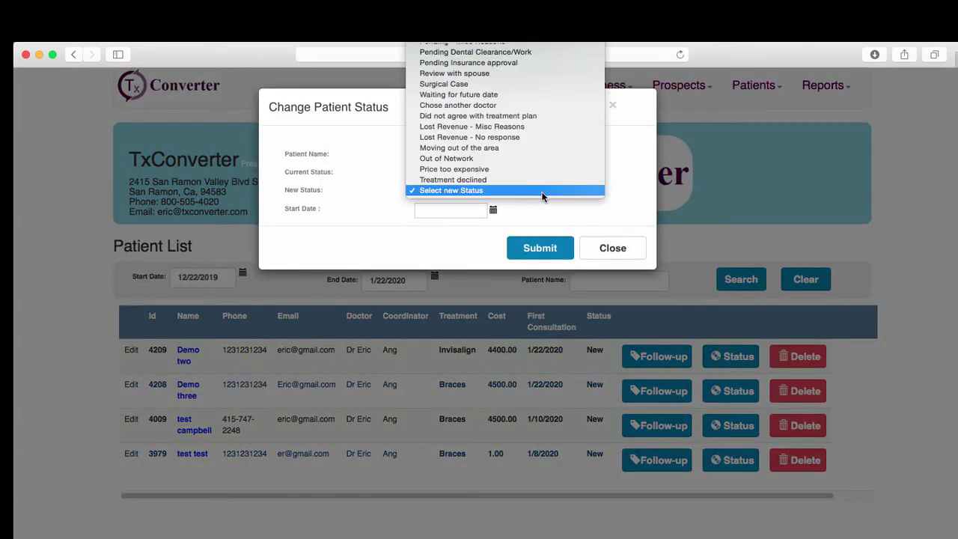
scroll(538, 165, "up", 2)
left_click(490, 96)
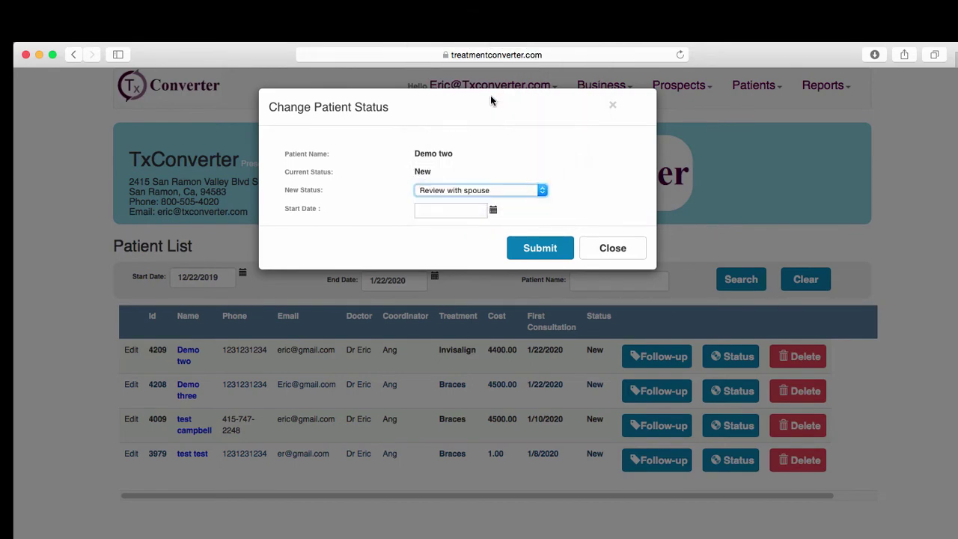
left_click(544, 252)
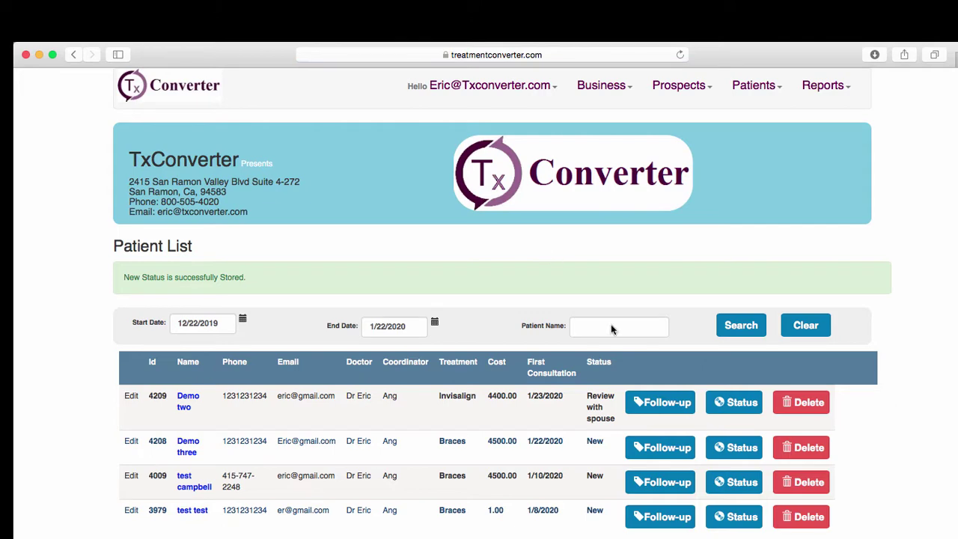
Add a 01/27/2020 follow-up for Demo two noting 'Need to follow up with a phone cal'.
left_click(659, 404)
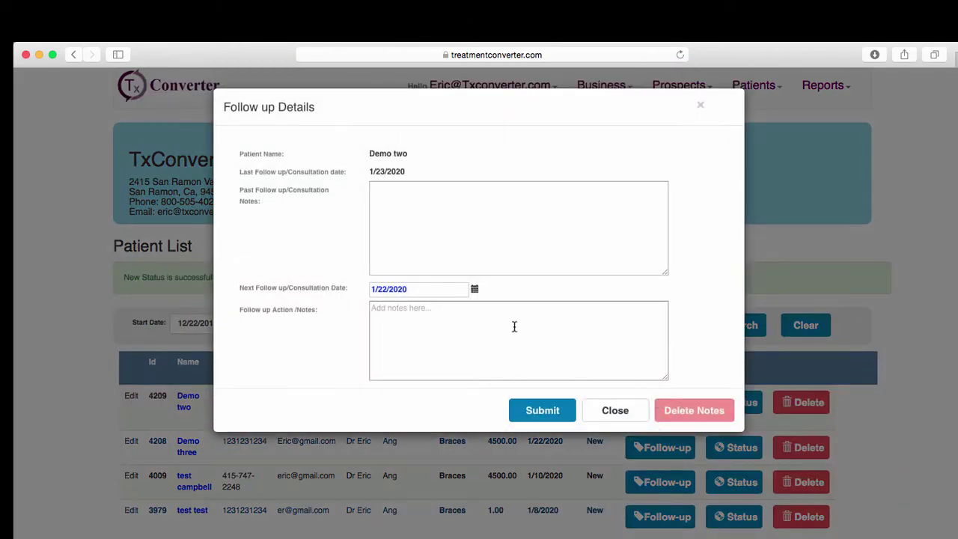
left_click(457, 290)
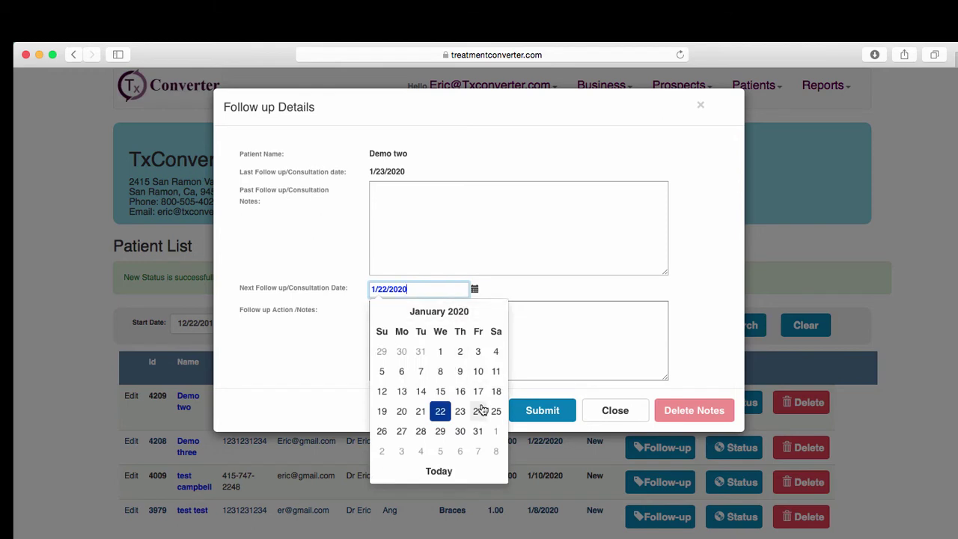
left_click(401, 432)
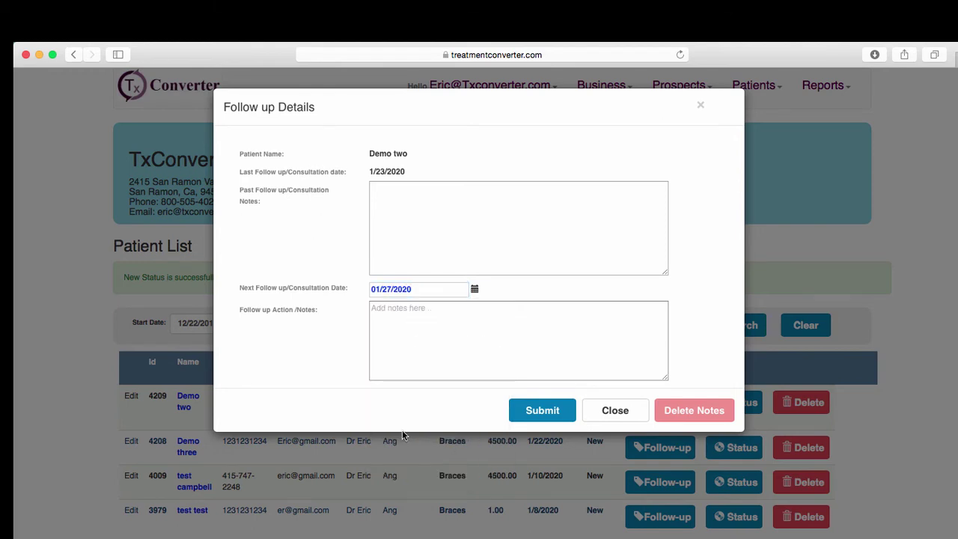
left_click(402, 310)
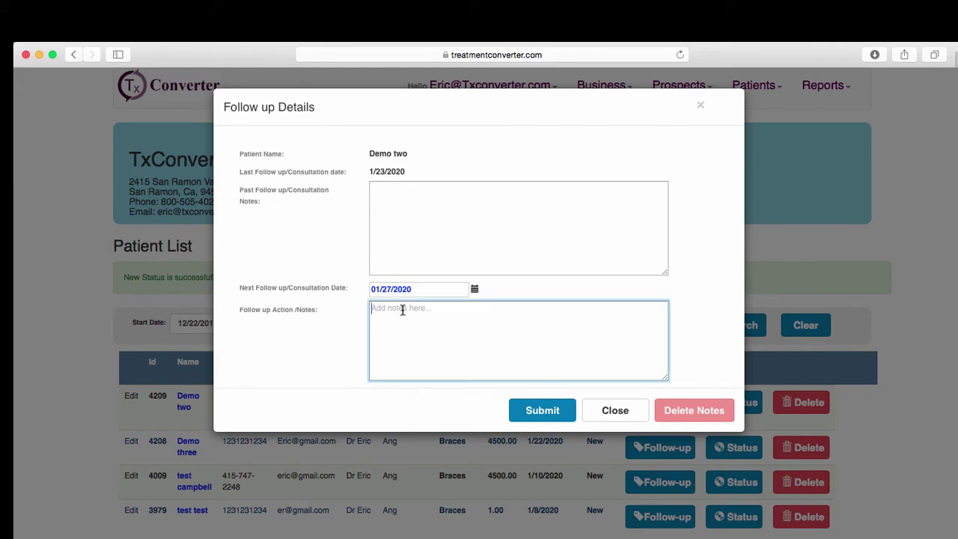
type("Need to follow up with a phone call")
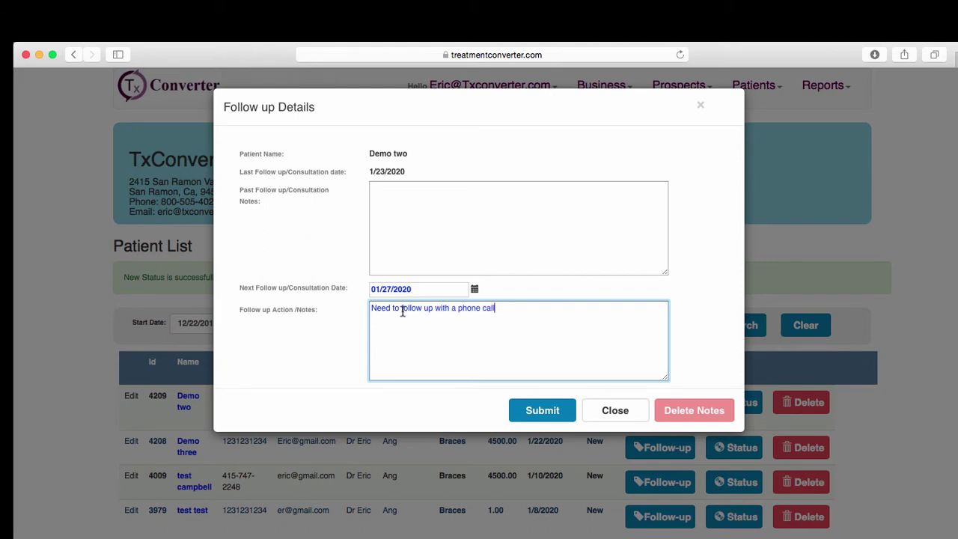
left_click(544, 409)
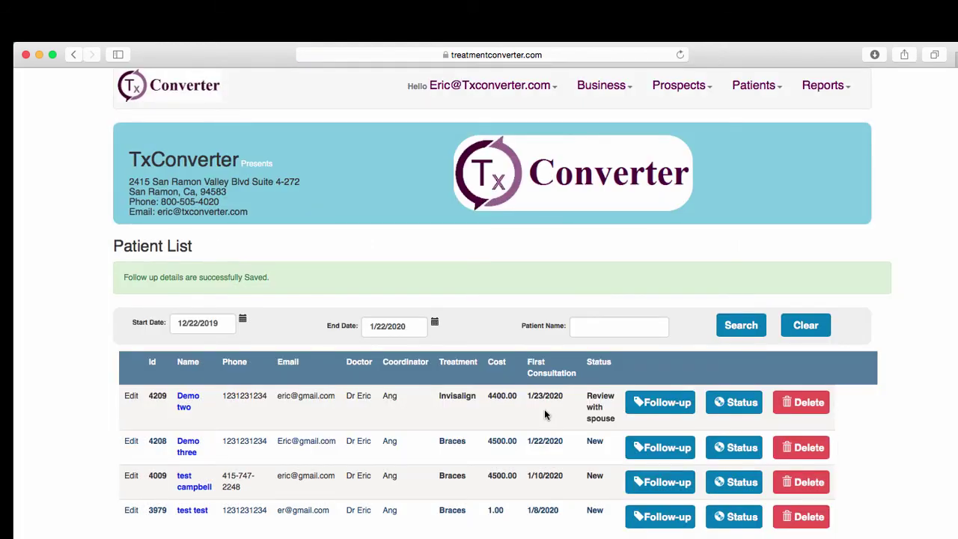
Run the Potential Income and Loss Report showing Demo two's $4,900.00 potential income.
left_click(816, 90)
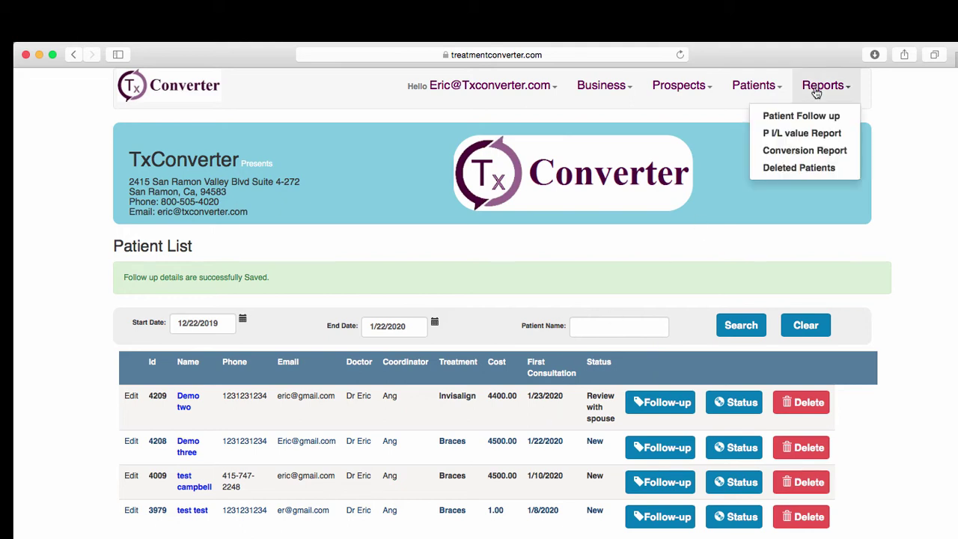
left_click(798, 139)
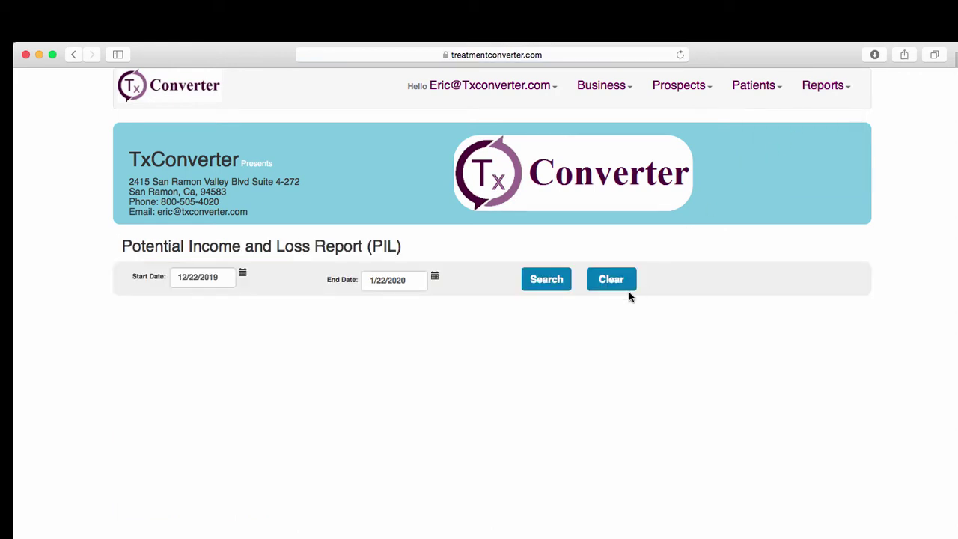
left_click(553, 281)
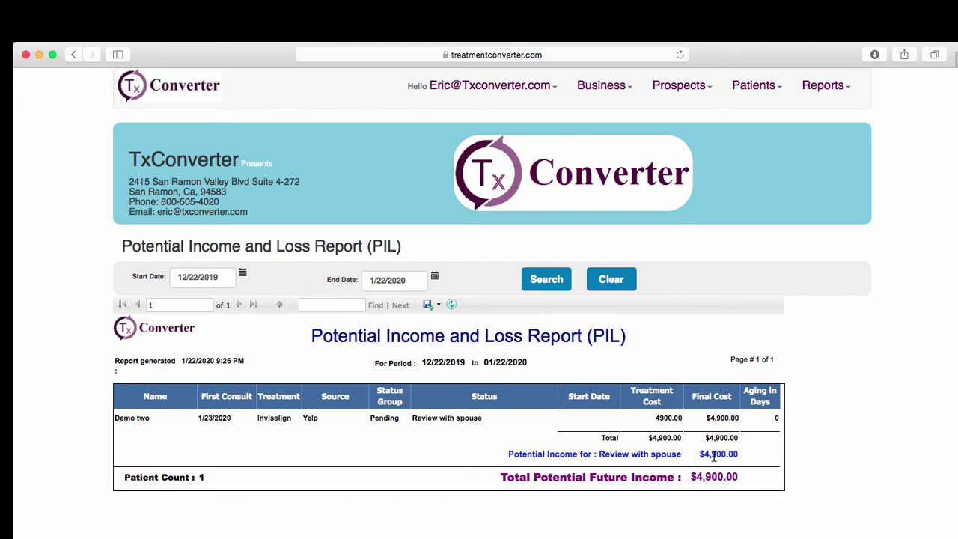
left_click(752, 90)
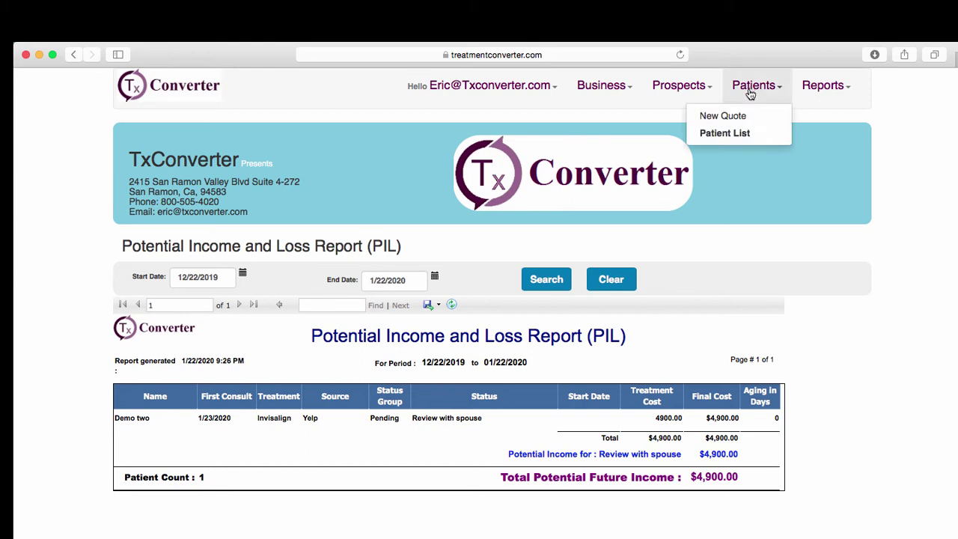
Set Demo three's status to Future start scheduled with a signed contract, starting 01/24/2020.
left_click(723, 133)
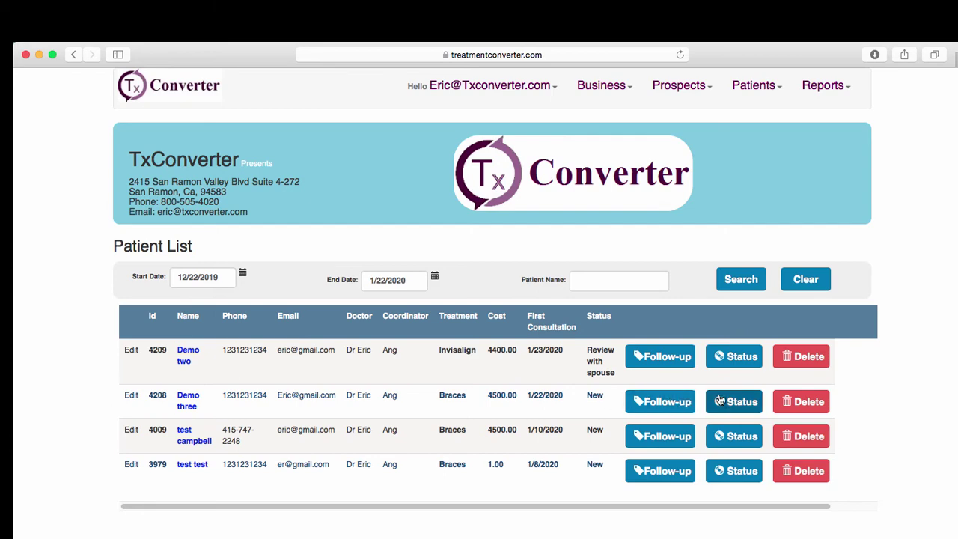
left_click(732, 404)
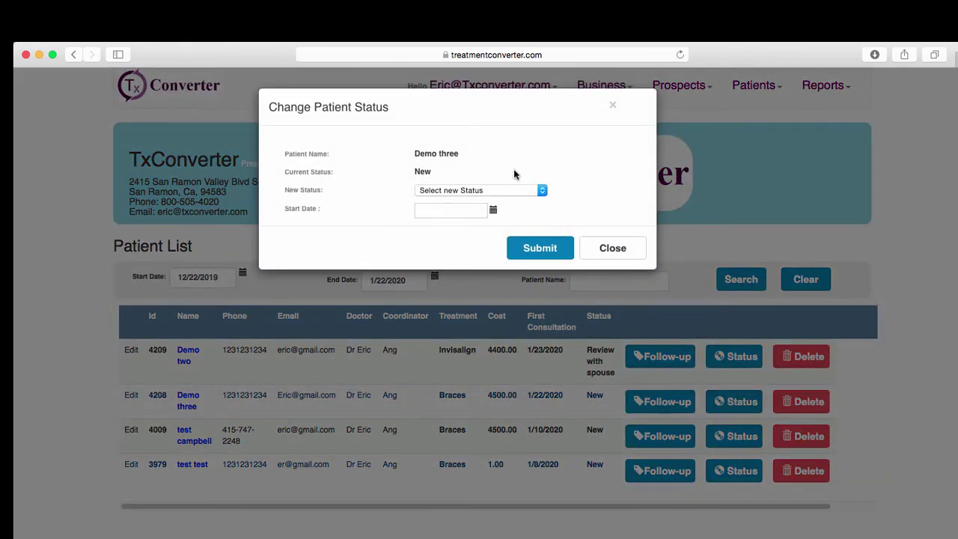
left_click(541, 191)
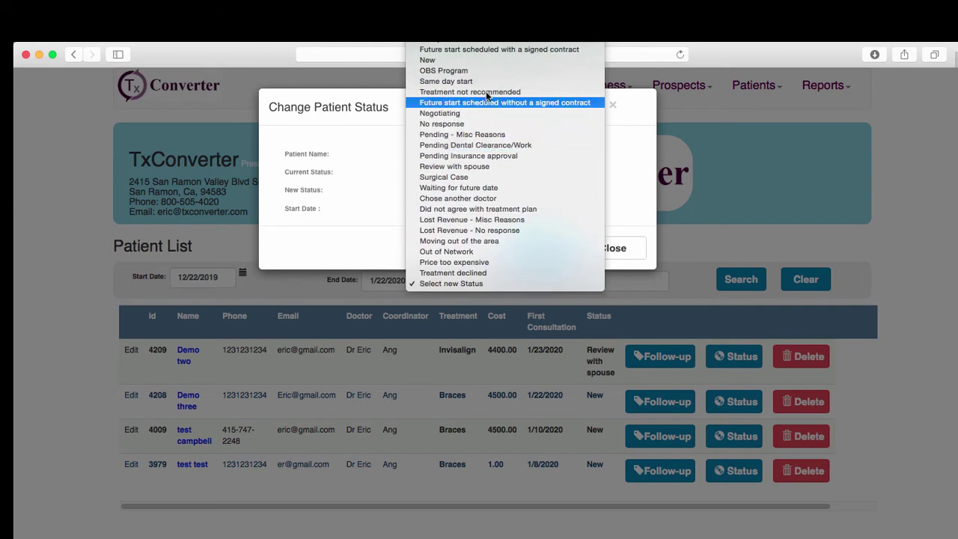
left_click(494, 49)
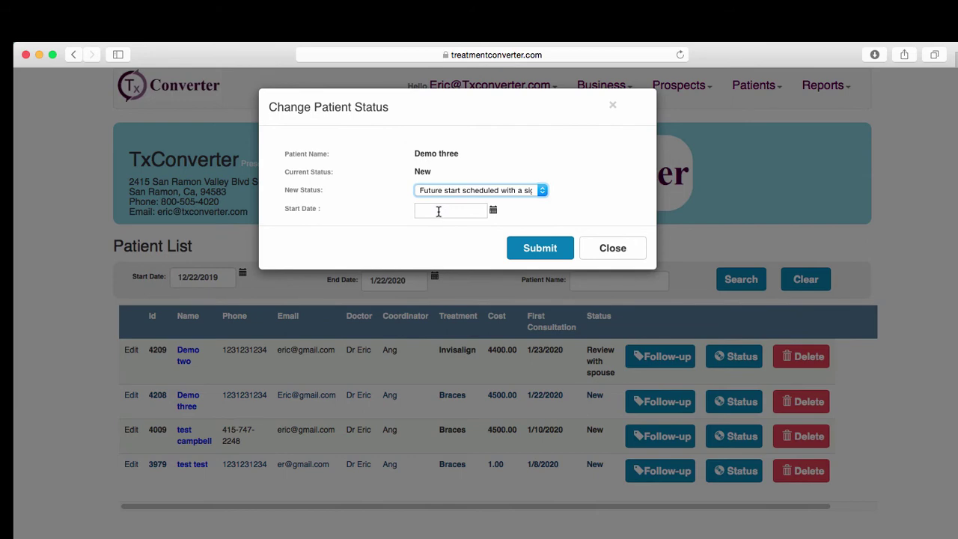
left_click(438, 212)
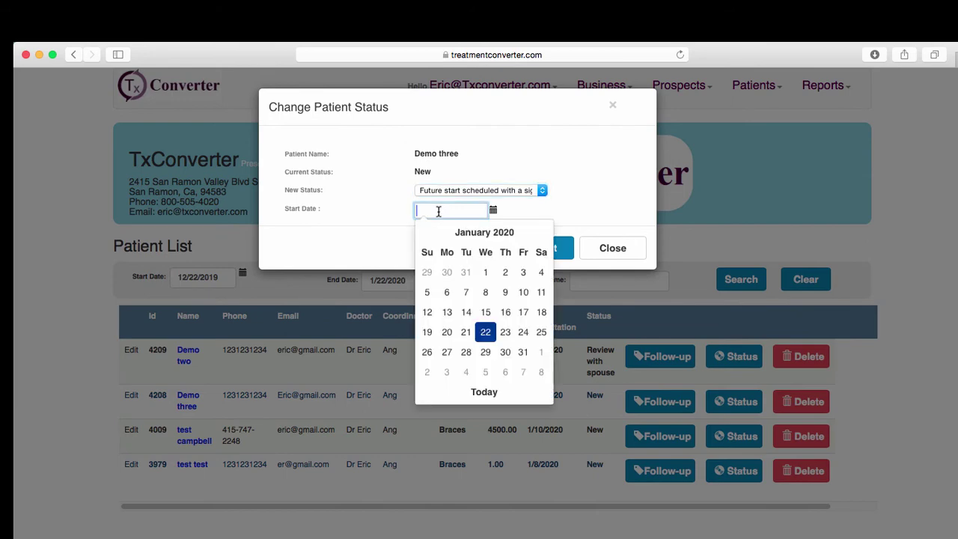
left_click(524, 331)
left_click(540, 251)
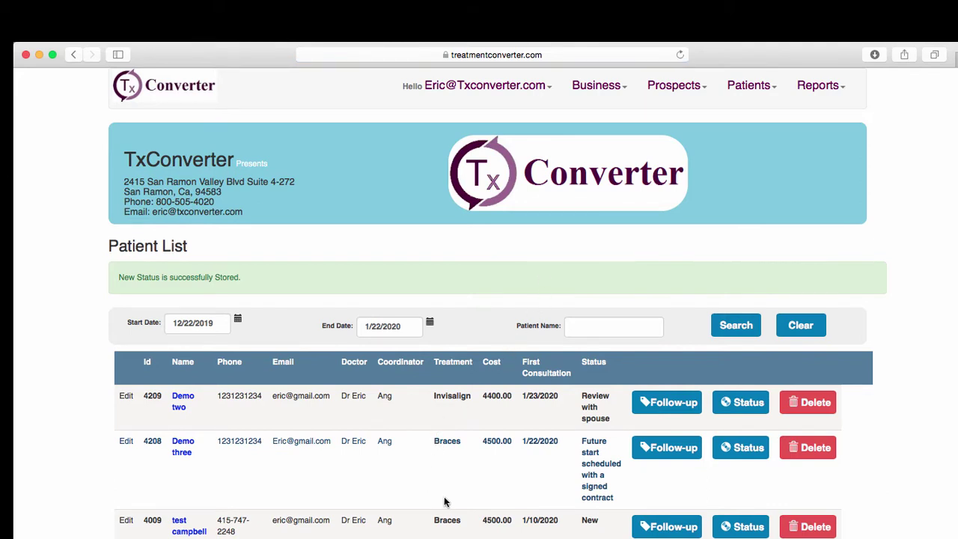
left_click(828, 89)
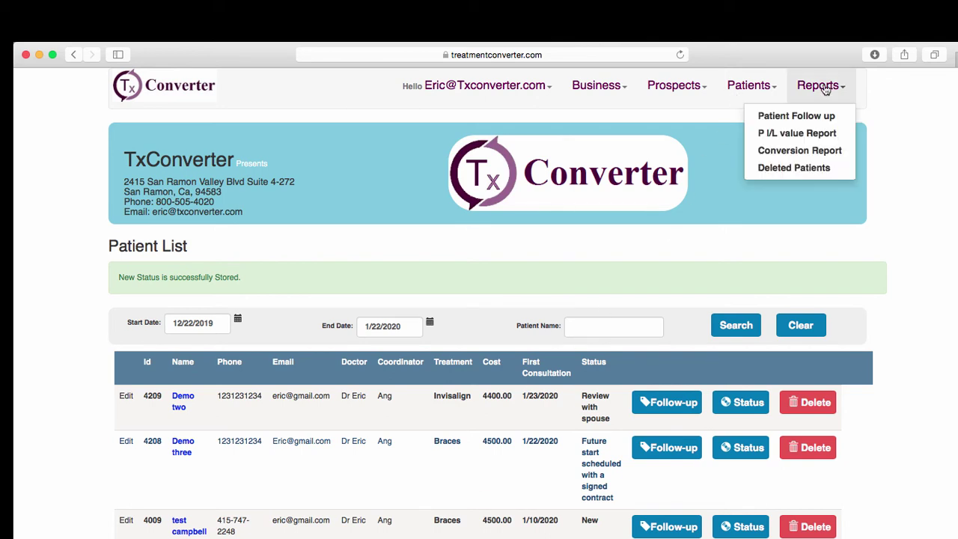
Run the Conversion Report for 01/01/2020–01/31/2020, then return to the Patient List.
left_click(813, 150)
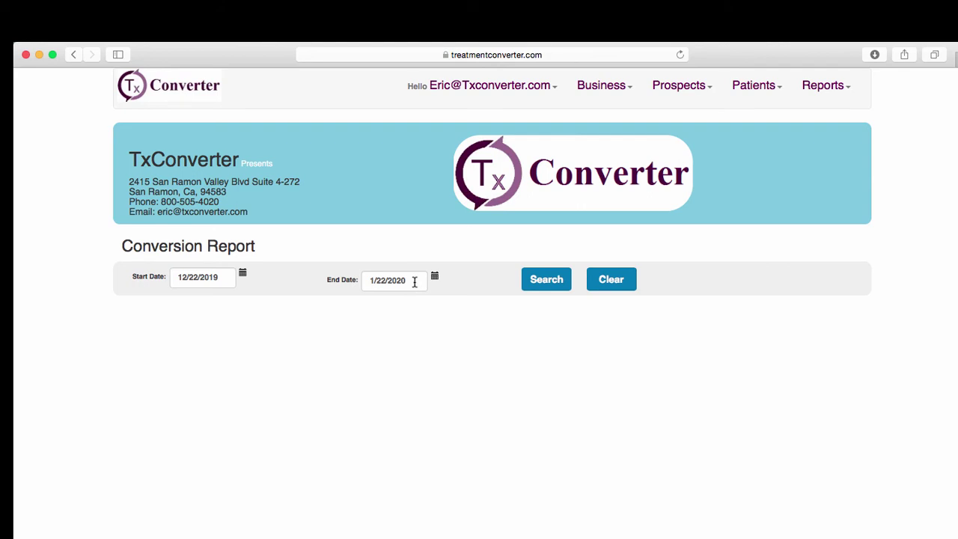
left_click(230, 276)
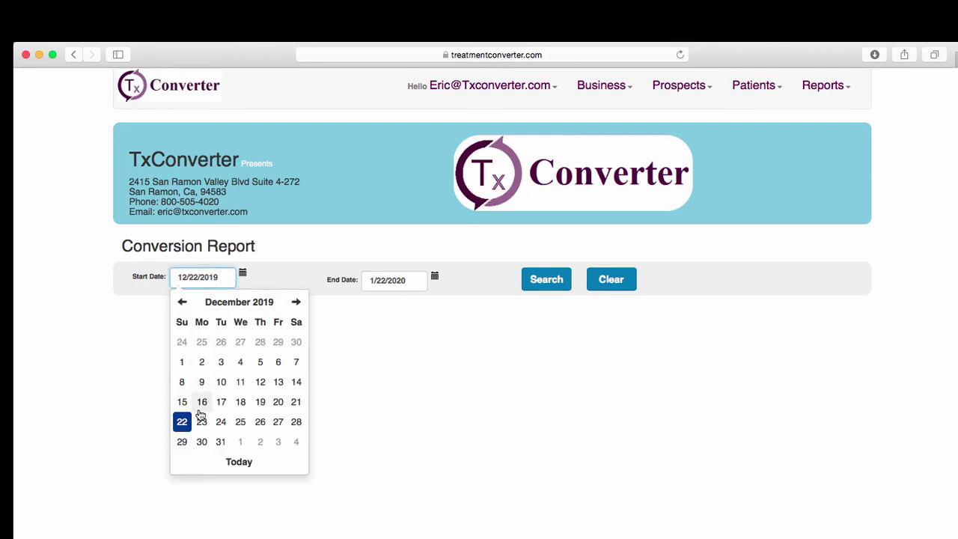
left_click(241, 441)
left_click(416, 279)
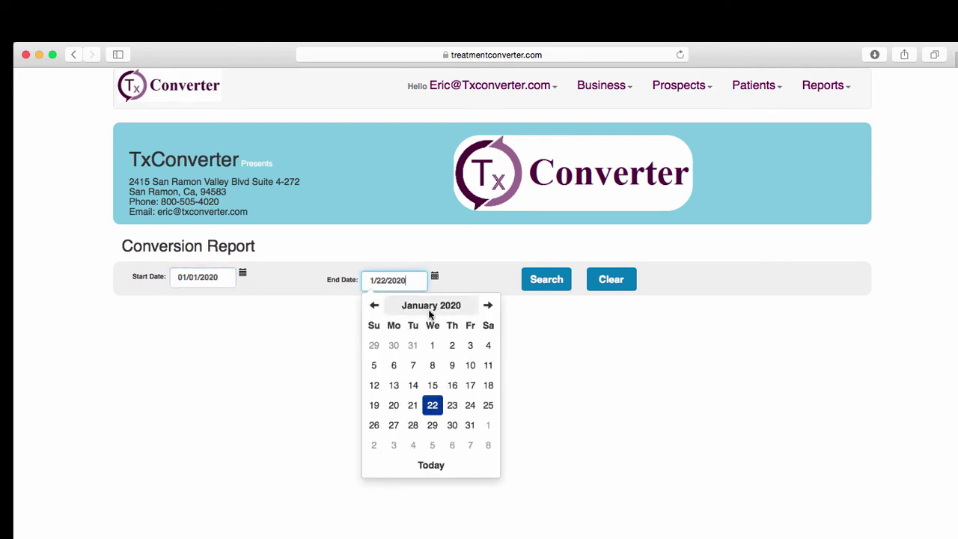
left_click(471, 425)
left_click(541, 290)
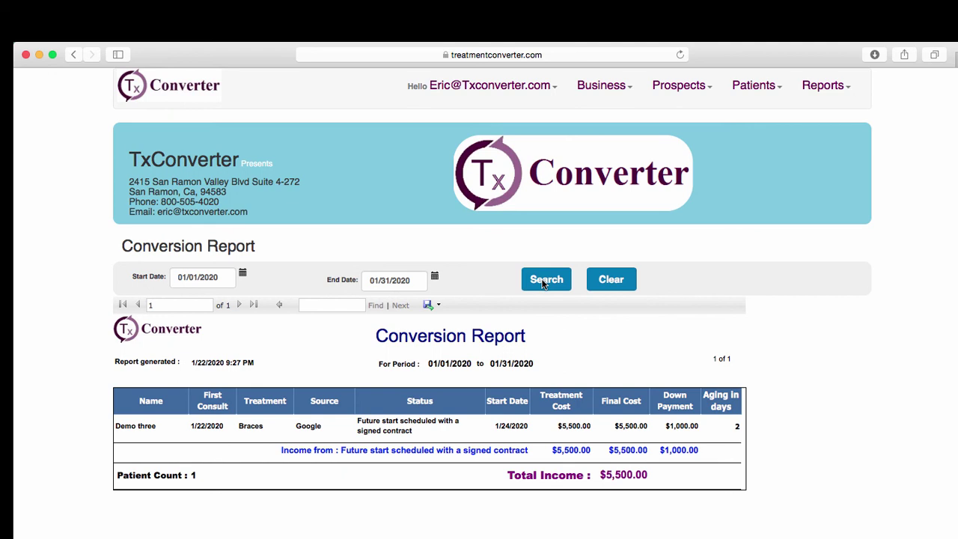
left_click(745, 94)
left_click(723, 137)
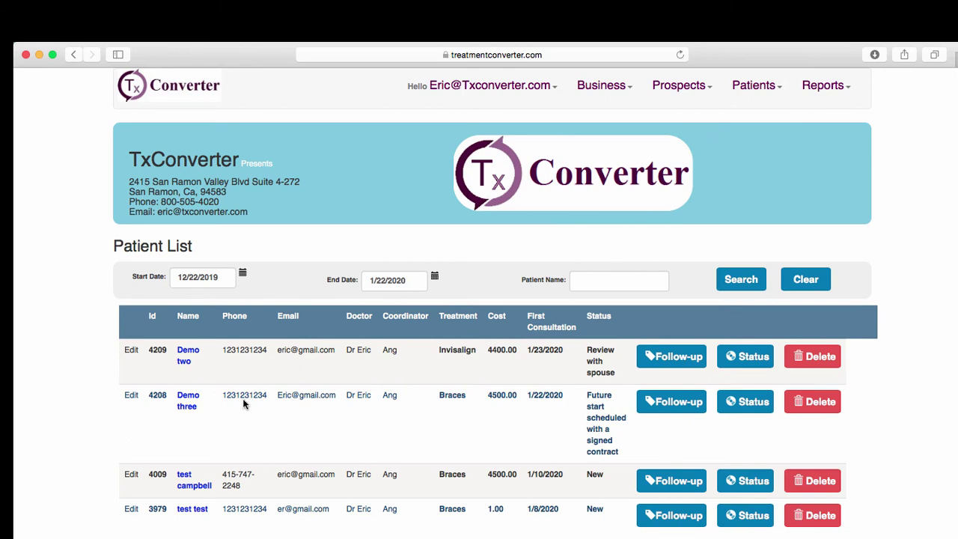
Open Demo three's treatment details and review the 18-month Braces plan and payment options.
left_click(131, 396)
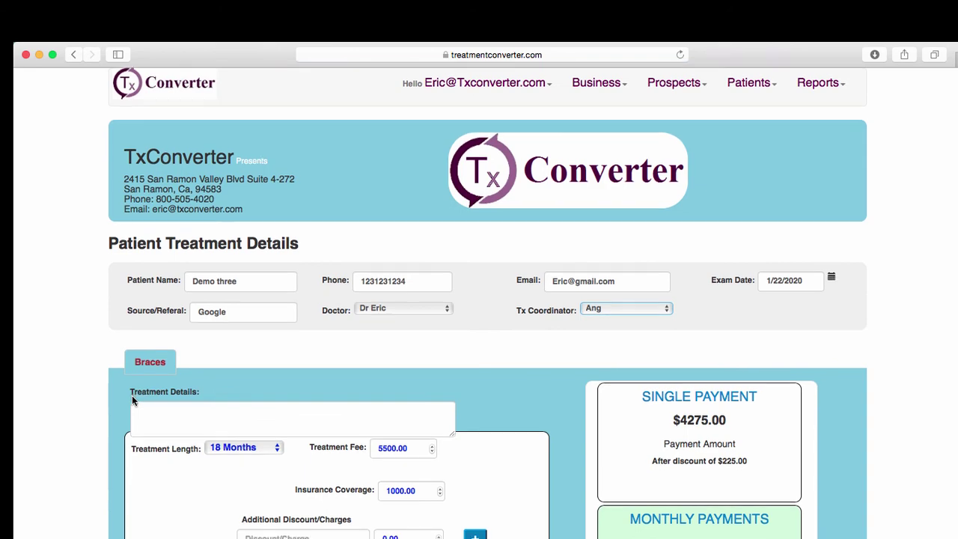
scroll(132, 395, "down", 3)
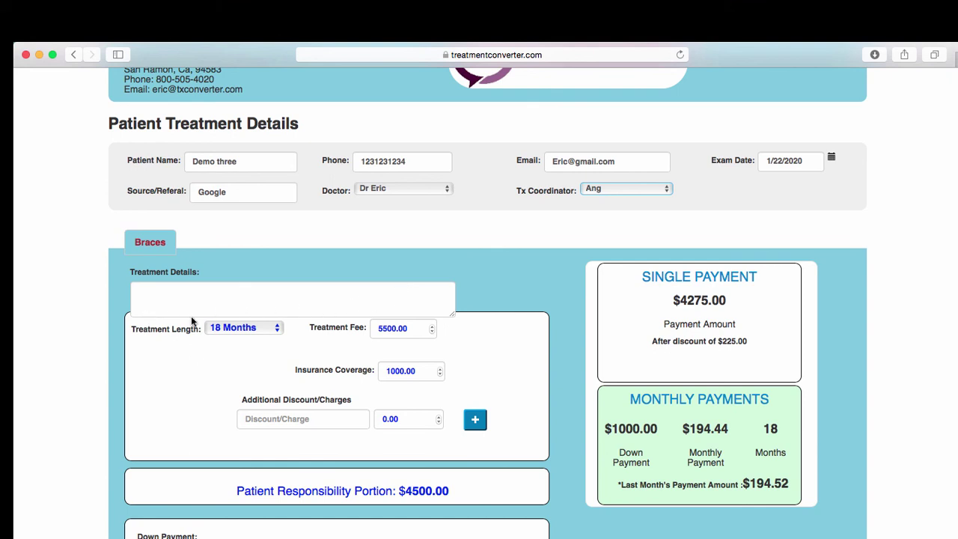
scroll(542, 386, "down", 3)
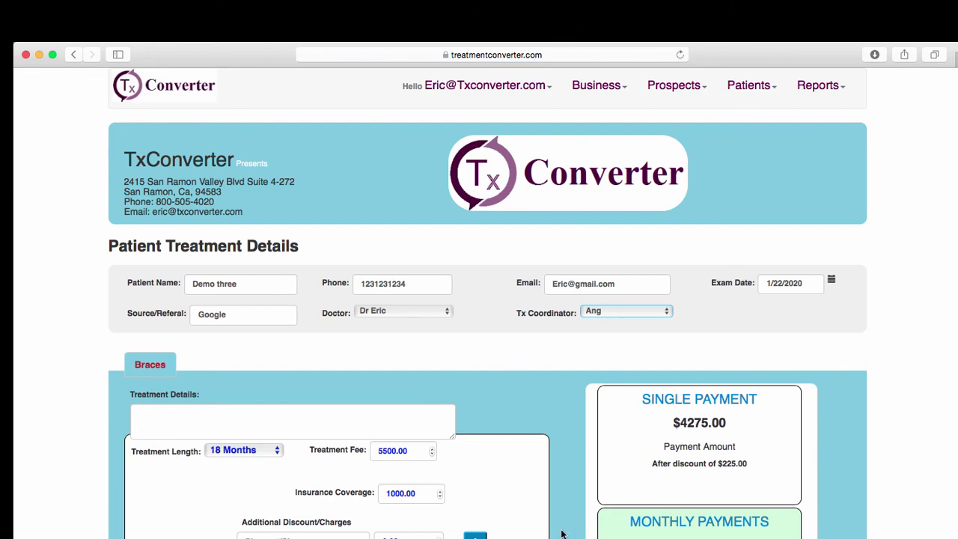
scroll(569, 534, "down", 7)
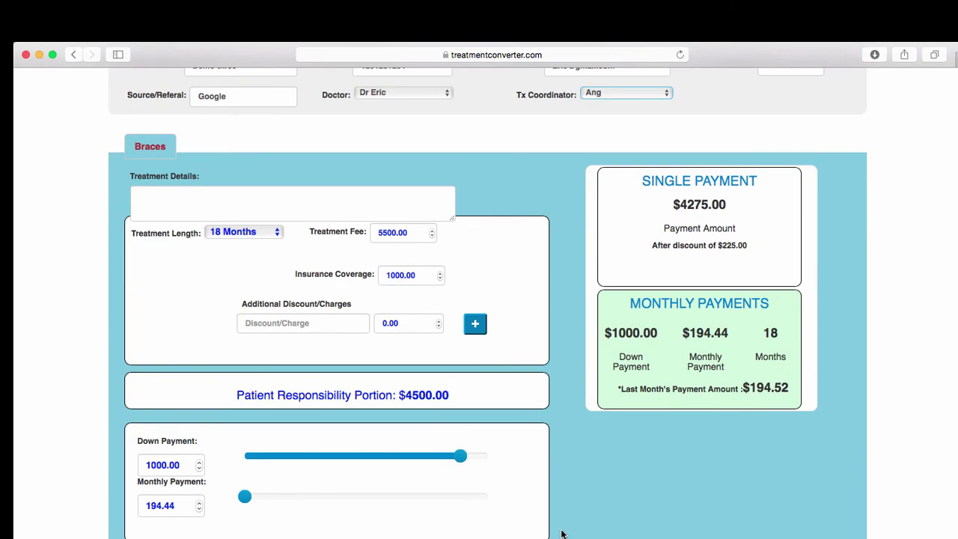
scroll(563, 534, "up", 2)
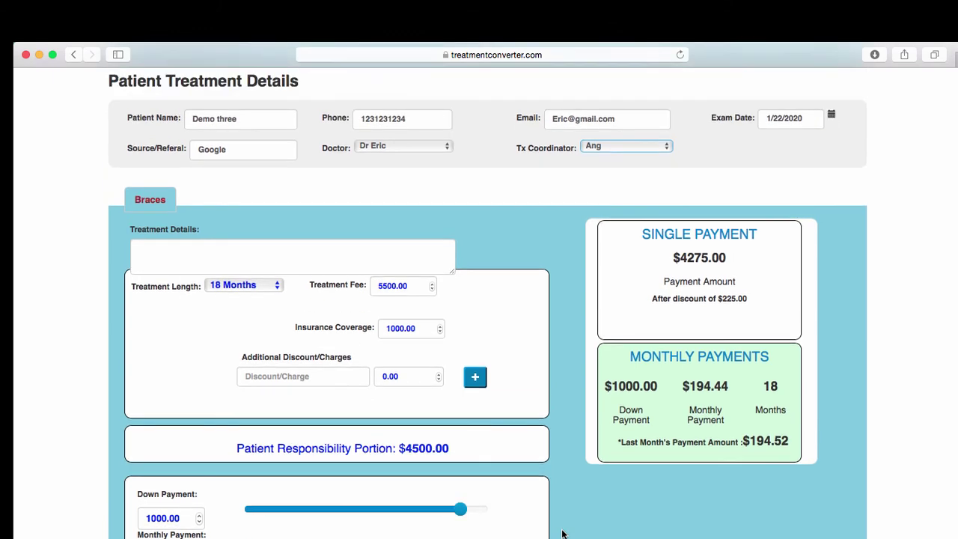
scroll(563, 533, "up", 5)
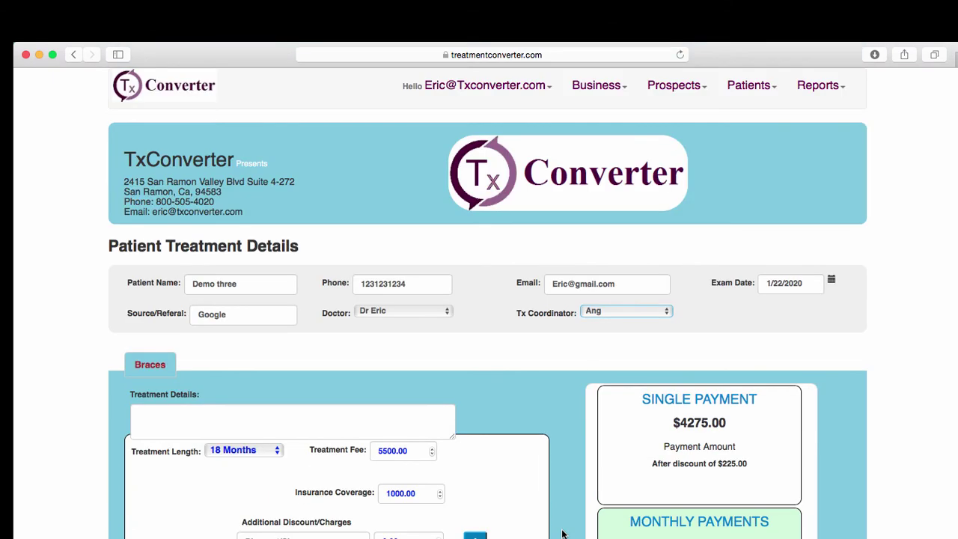